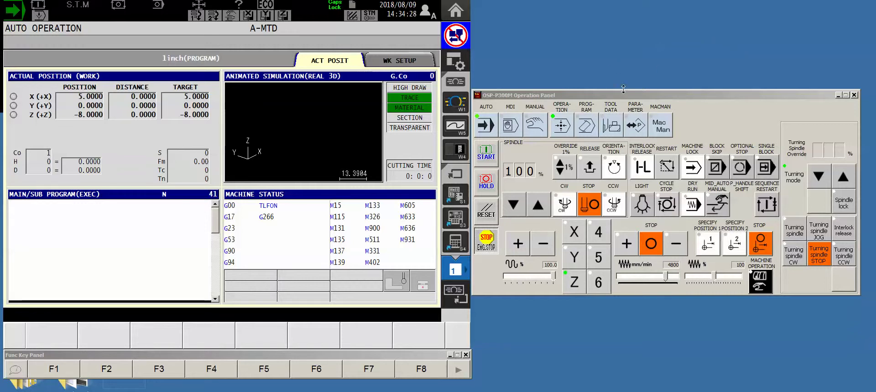
Open the MD1 program directory and select ZZZ-OKUMA-P300M.LIB in the file list
click(584, 130)
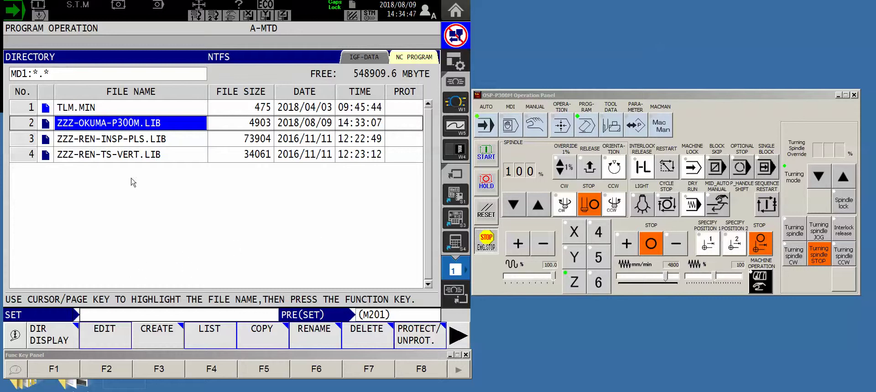
click(144, 143)
click(136, 158)
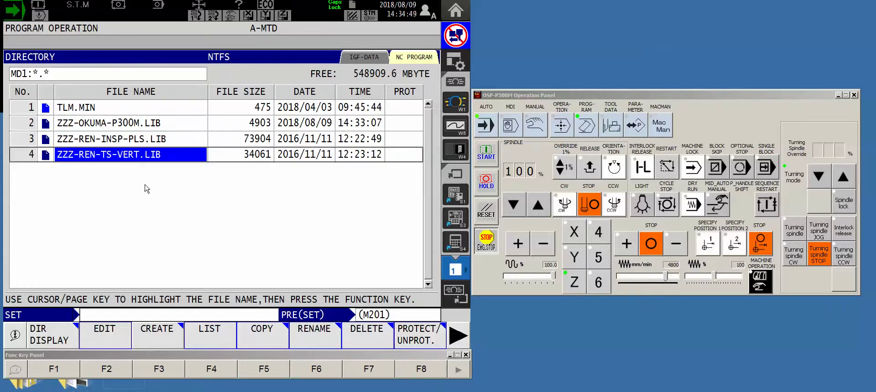
click(116, 144)
click(120, 129)
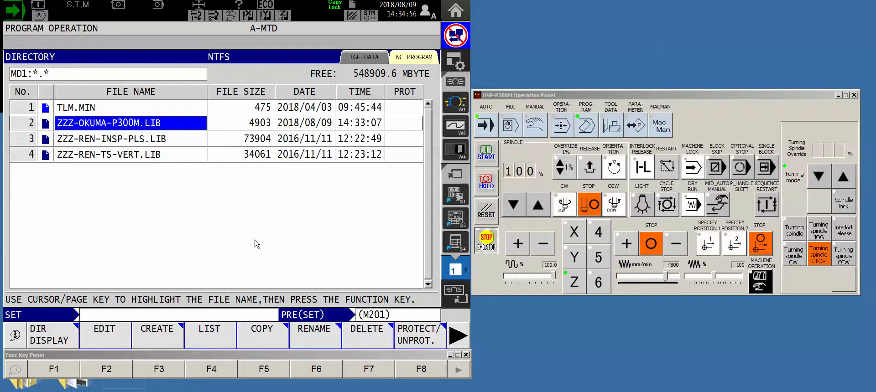
Page through ZZZ-OKUMA-P300M.LIB's G112 and O(M201) macros, then close it back to MD1
click(109, 337)
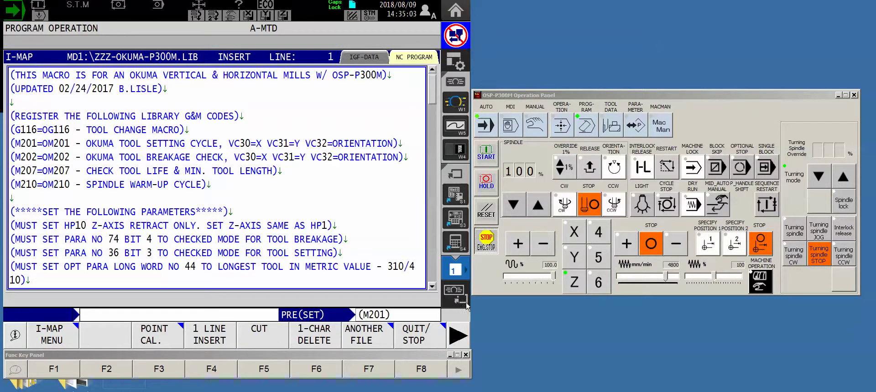
drag(434, 289, 434, 288)
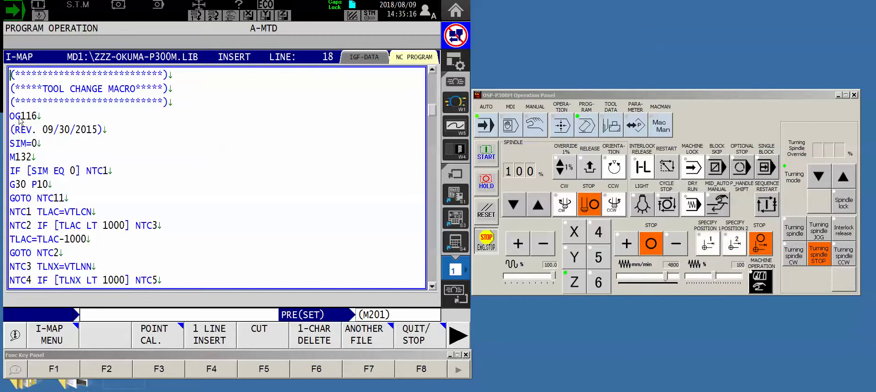
click(433, 288)
drag(432, 291, 432, 291)
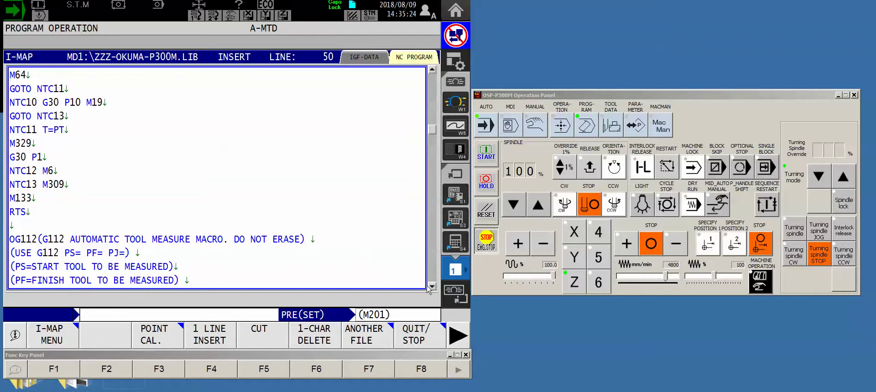
drag(432, 287, 432, 287)
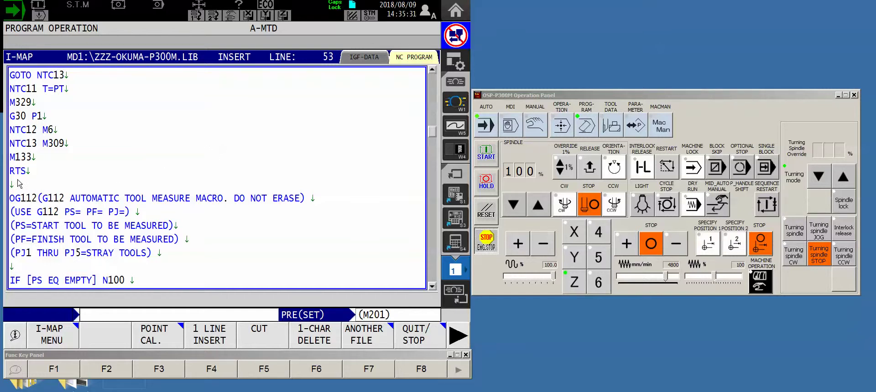
click(431, 286)
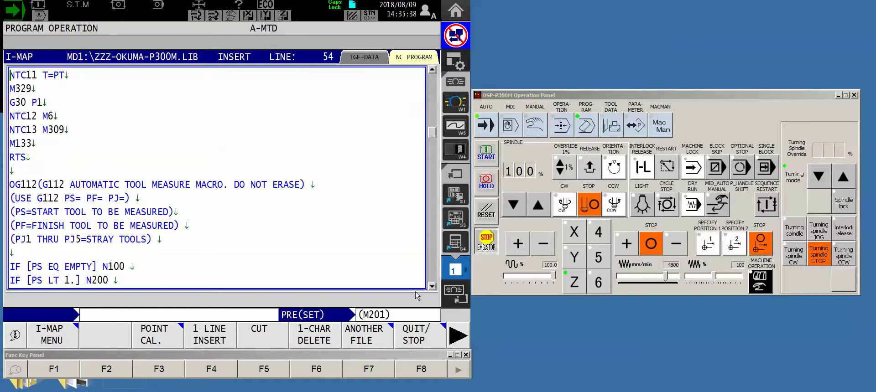
click(432, 286)
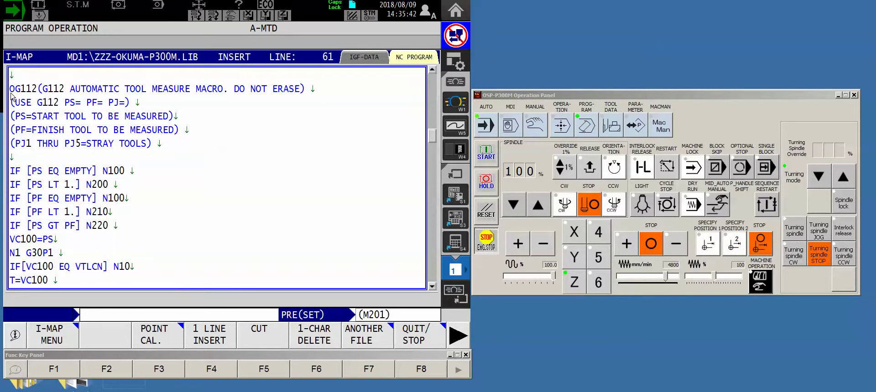
click(432, 286)
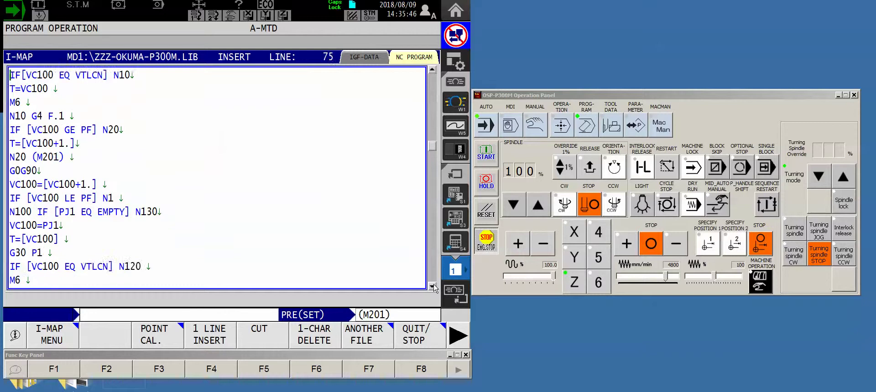
scroll(434, 288, down, 20)
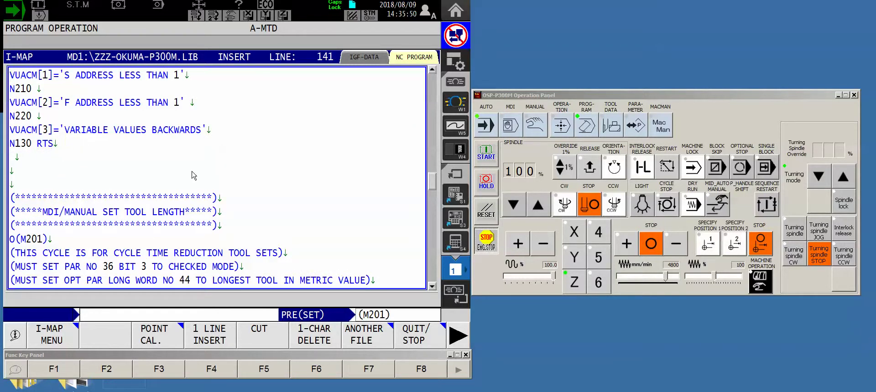
click(436, 346)
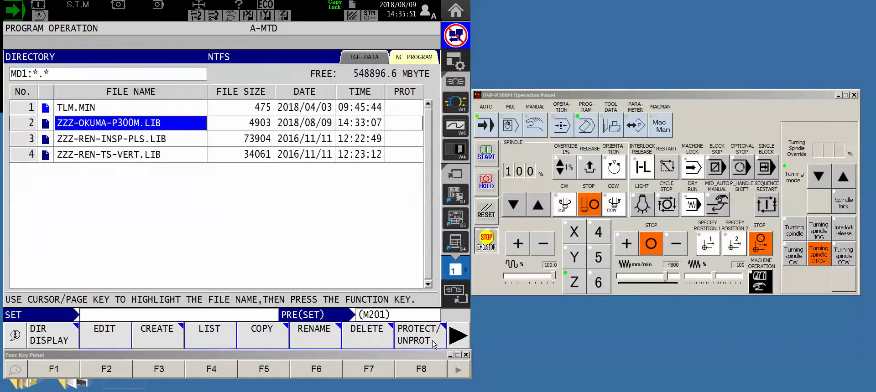
Switch to Auto Operation and show the next page of operation functions
click(562, 132)
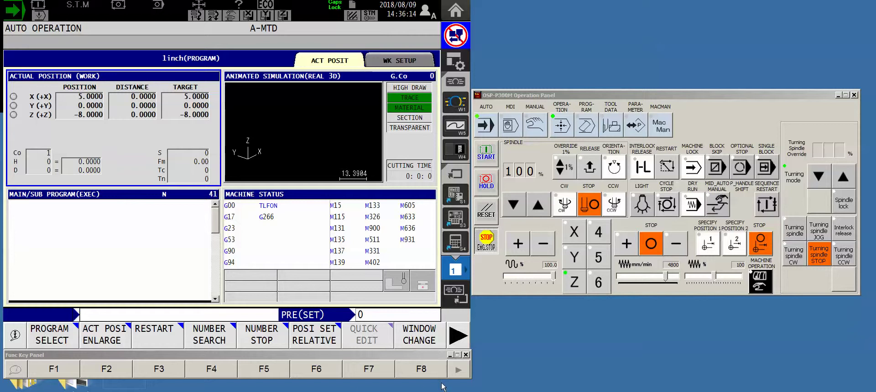
click(457, 338)
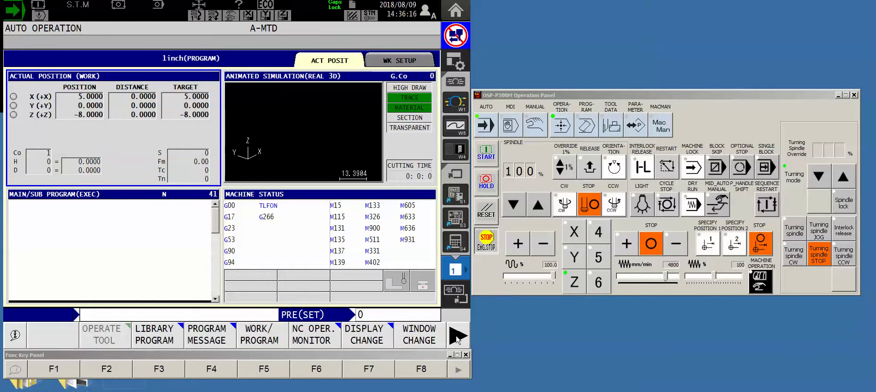
Open the Library Program window, which lists no programs, 1 free, define number 0
click(159, 336)
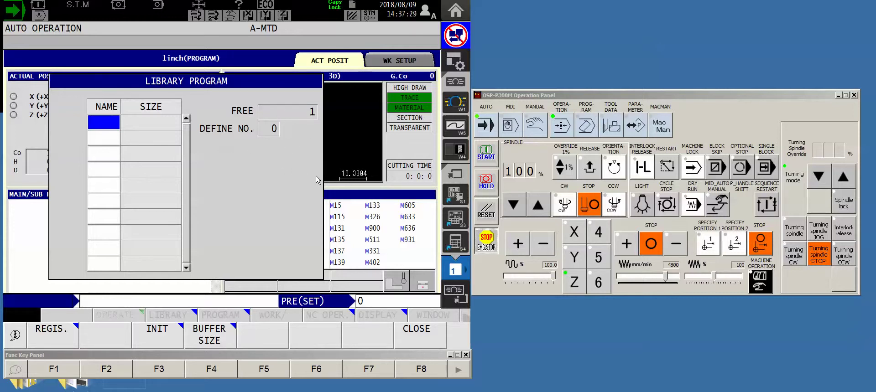
Enter a 120000 library buffer size, confirm, and initialise the library, leaving 120001 free
click(216, 340)
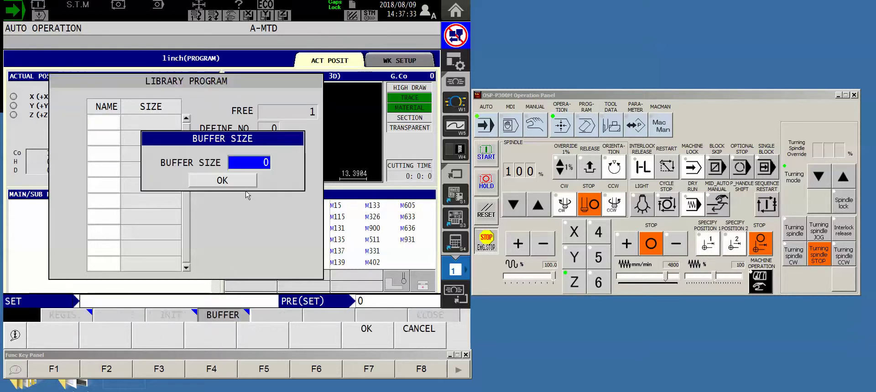
text(120000)
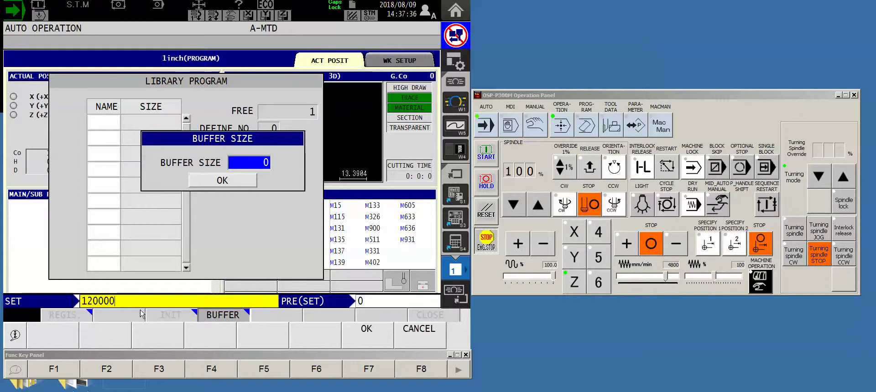
key(Return)
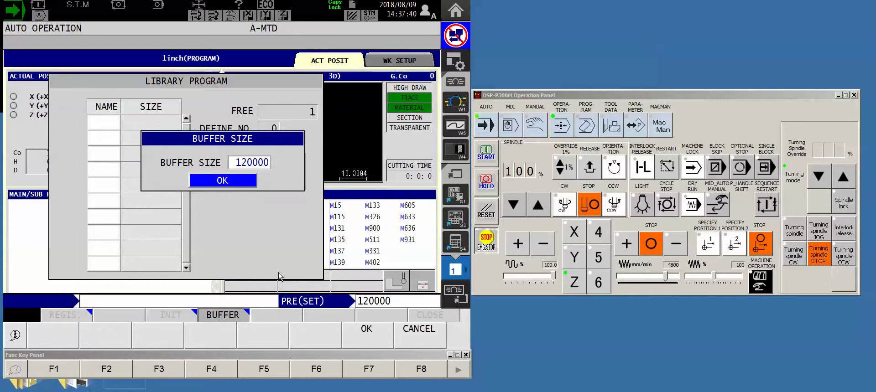
click(366, 343)
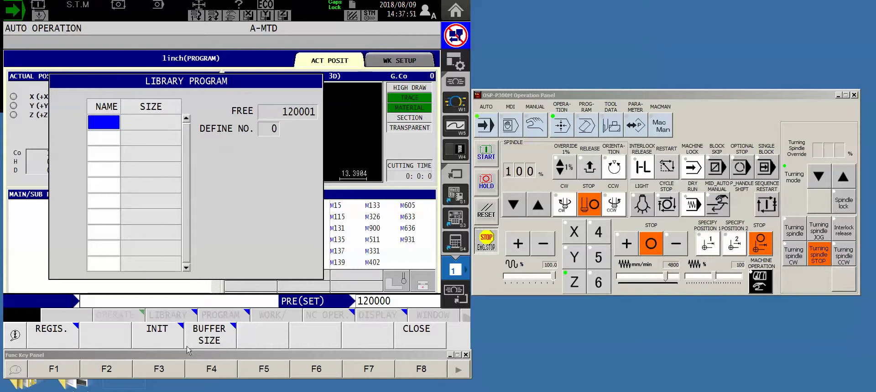
click(160, 339)
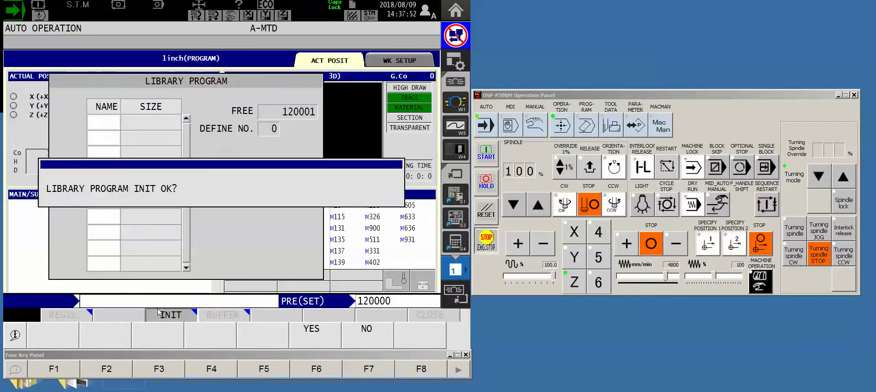
click(313, 336)
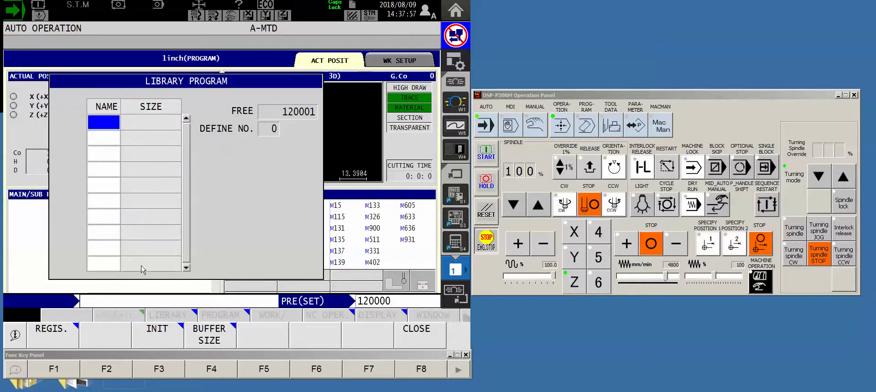
Register ZZZ-OKUMA-P300M.LIB, ZZZ-REN-INSP-PLS.LIB and ZZZ-REN-TS-VERT.LIB as library programs, then close the list
click(50, 342)
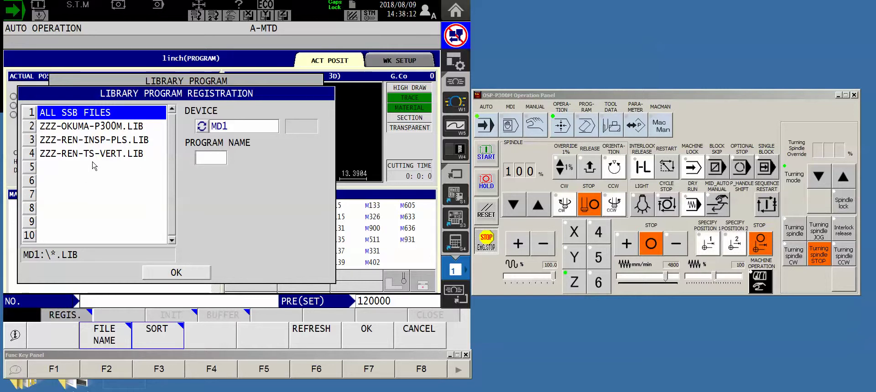
click(97, 131)
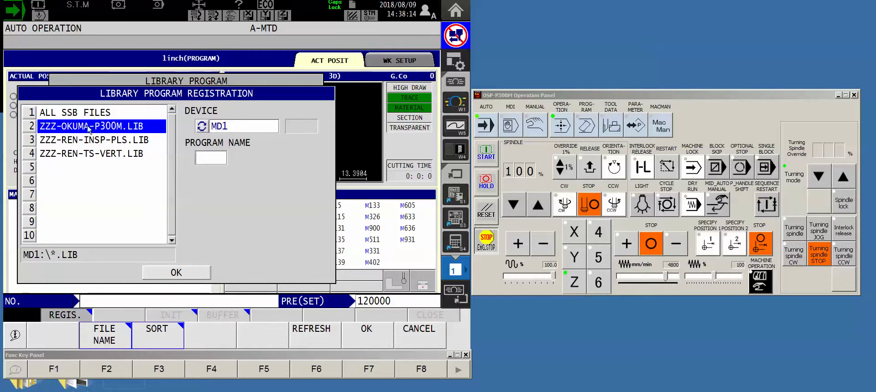
click(370, 337)
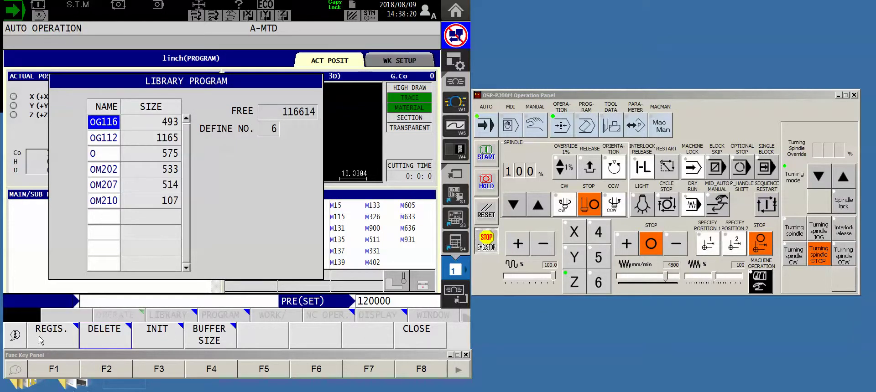
click(60, 341)
click(98, 141)
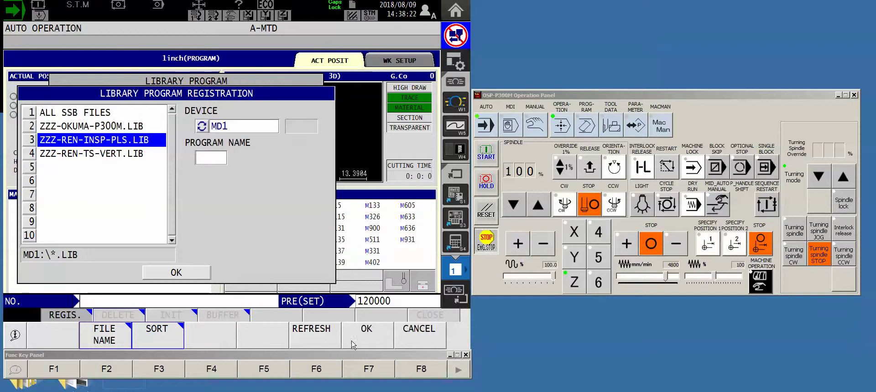
click(366, 335)
click(74, 338)
click(100, 154)
click(358, 339)
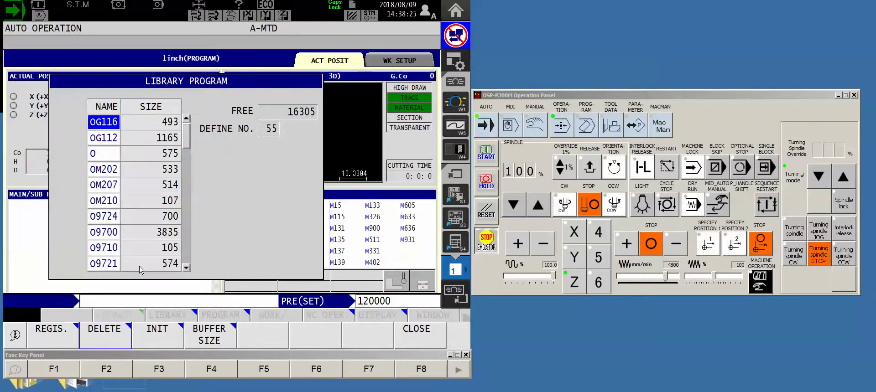
click(416, 337)
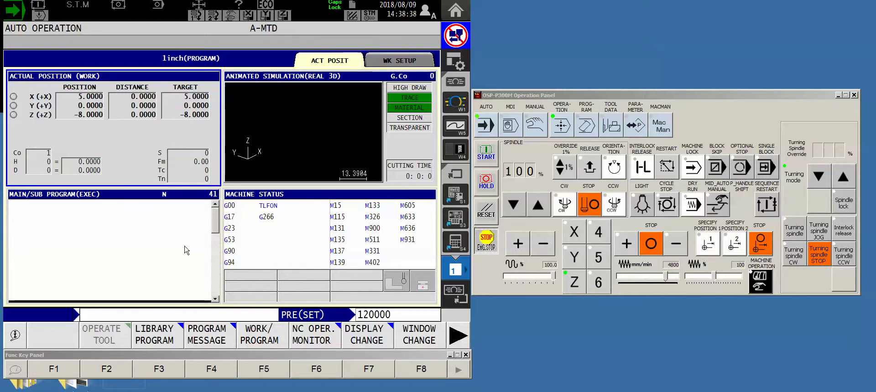
In the MD1 directory, protect and then unprotect ZZZ-OKUMA-P300M.LIB so it is editable
click(588, 126)
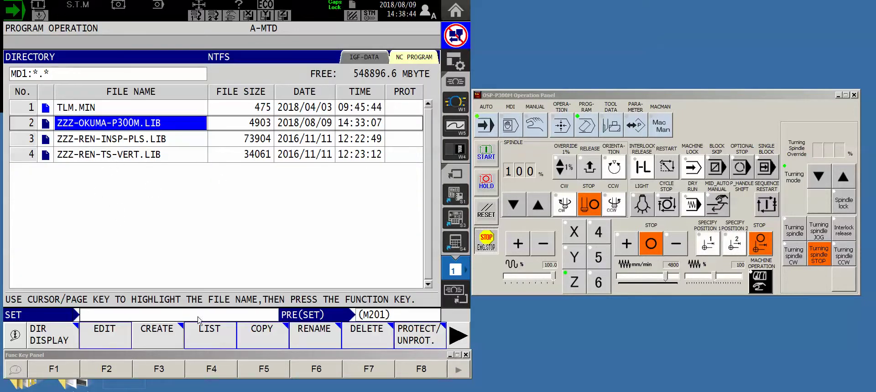
click(432, 338)
click(321, 340)
click(405, 340)
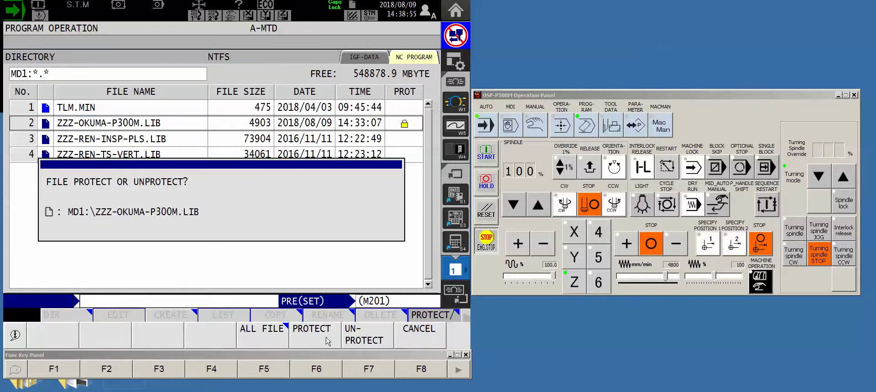
click(377, 340)
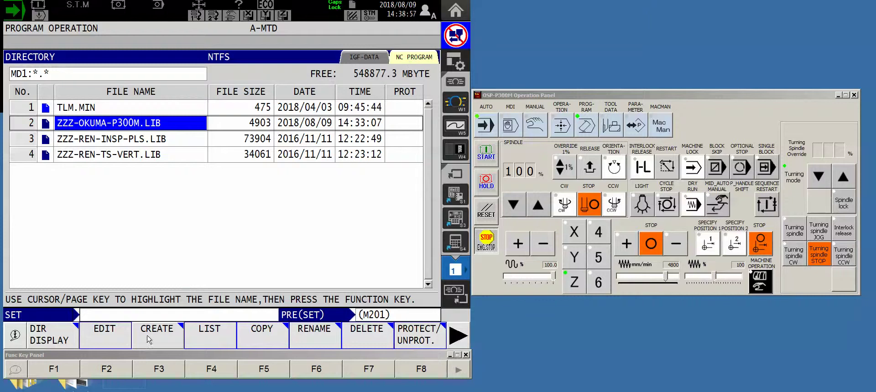
Change the tool change macro name OG116 to OG117 in ZZZ-OKUMA-P300M.LIB and save
click(122, 343)
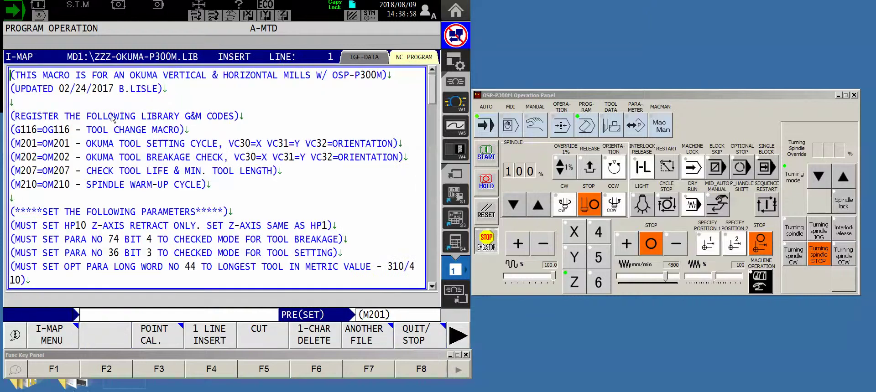
click(99, 225)
click(432, 286)
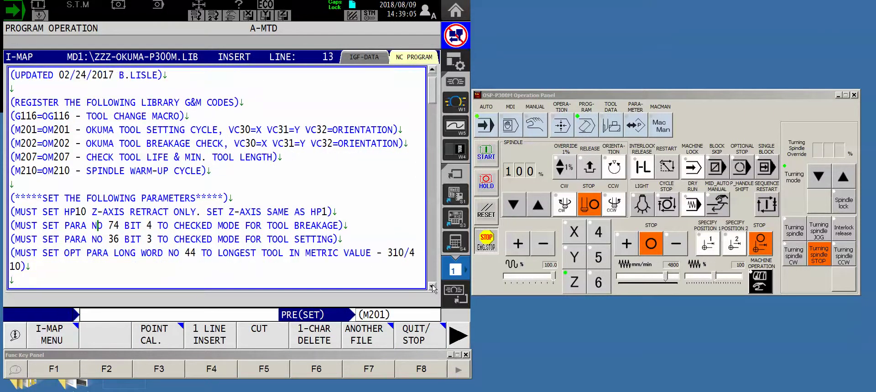
click(432, 287)
click(432, 287)
click(432, 287)
click(432, 286)
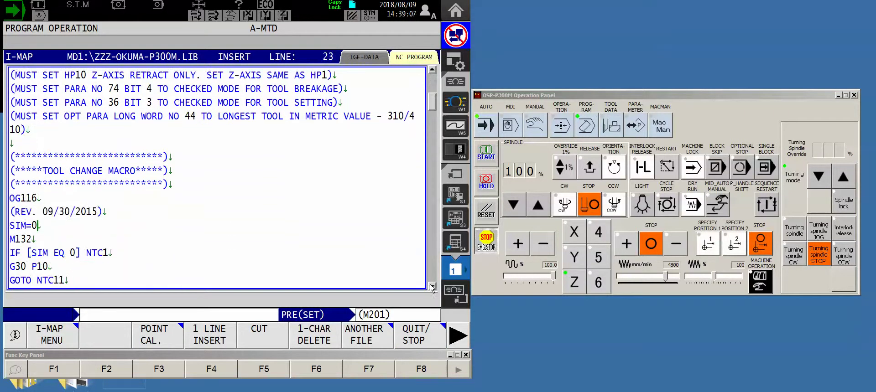
click(34, 199)
text(7)
click(432, 343)
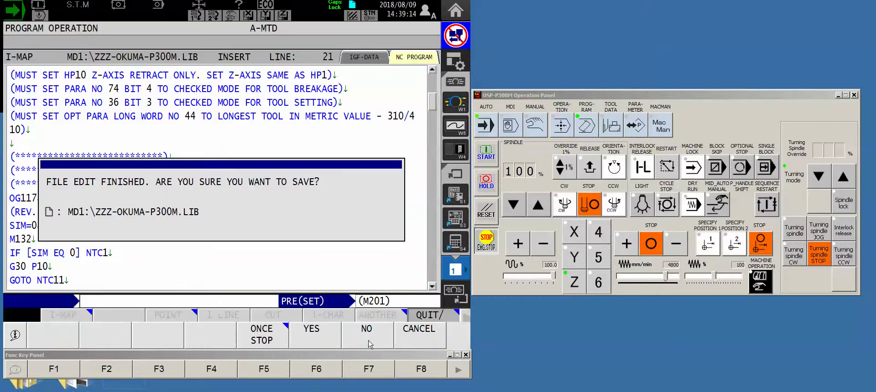
click(330, 343)
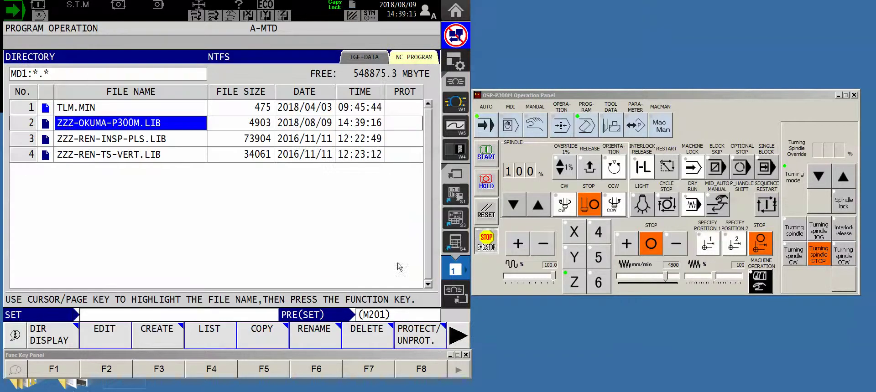
Open the Library Program list from Auto Operation and clear all library programs
click(561, 127)
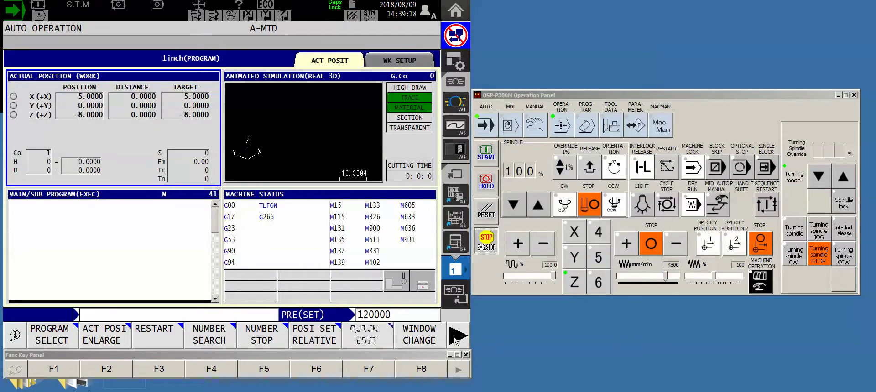
click(455, 337)
click(162, 340)
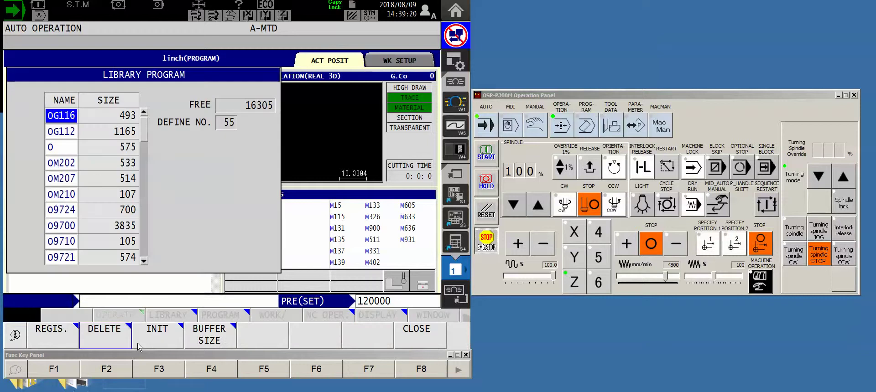
click(157, 335)
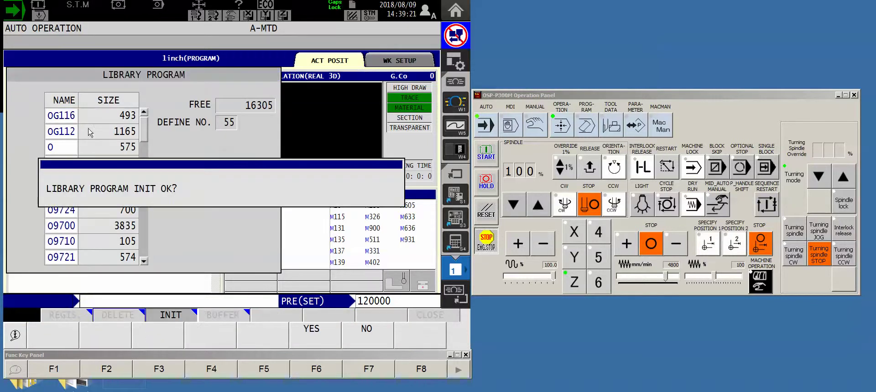
click(319, 336)
Register ZZZ-OKUMA-P300M.LIB and ZZZ-REN-INSP-PLS.LIB, giving 42 programs including OG117, then close the list
click(58, 338)
click(118, 129)
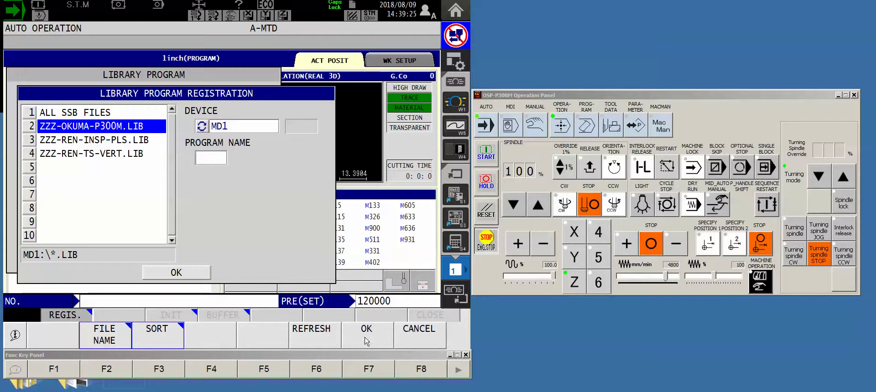
click(366, 338)
click(54, 338)
click(86, 140)
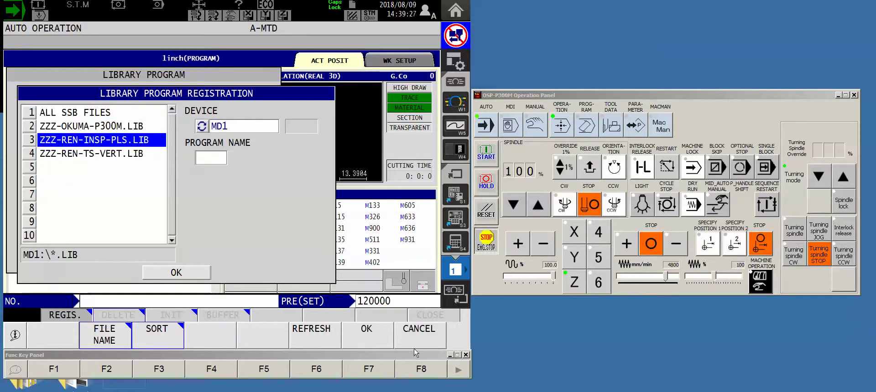
click(375, 348)
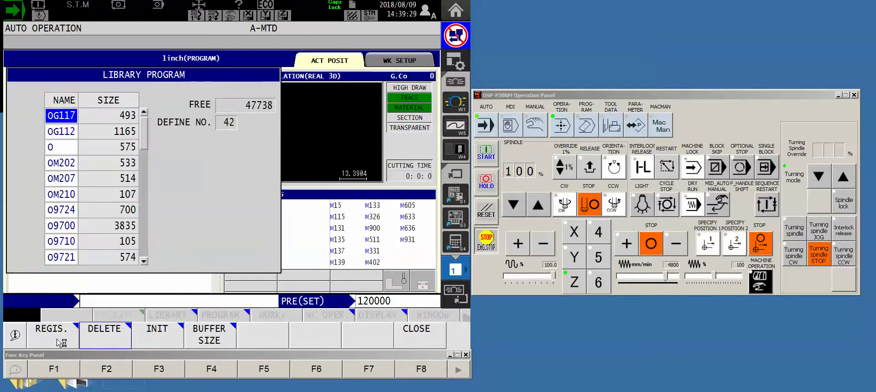
click(15, 335)
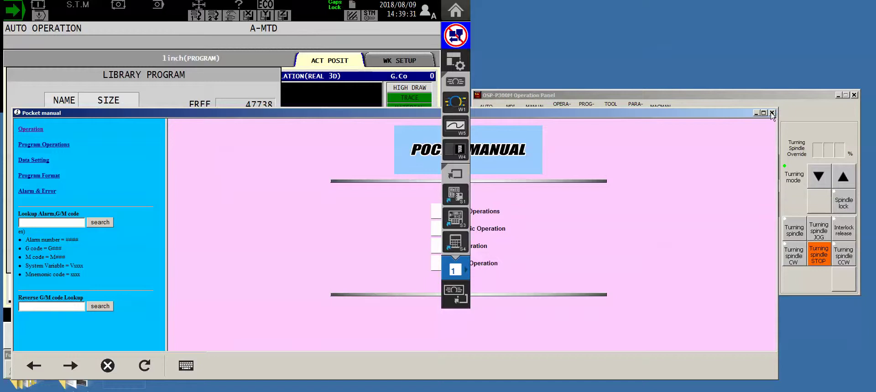
click(772, 113)
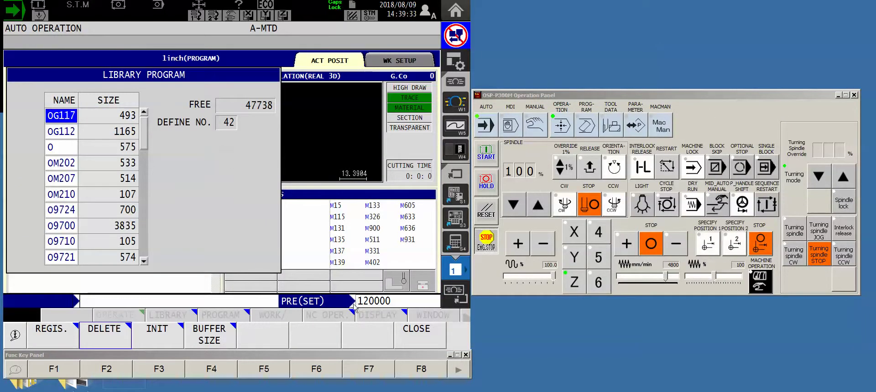
click(419, 335)
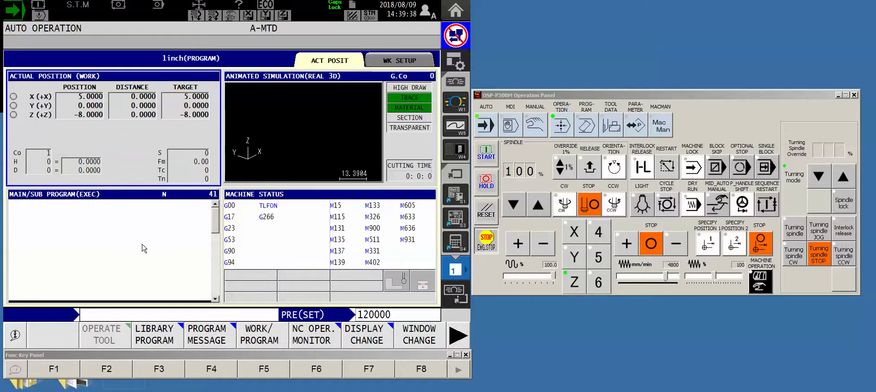
Switch to Parameter mode and display the 5 G/M CODE MACRO table
click(636, 125)
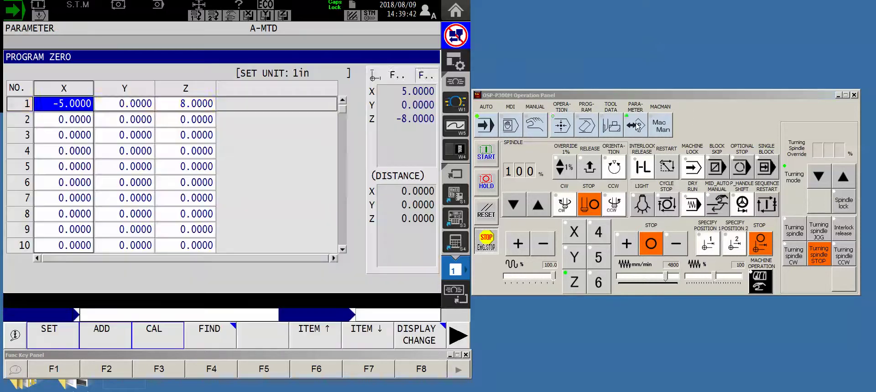
click(419, 341)
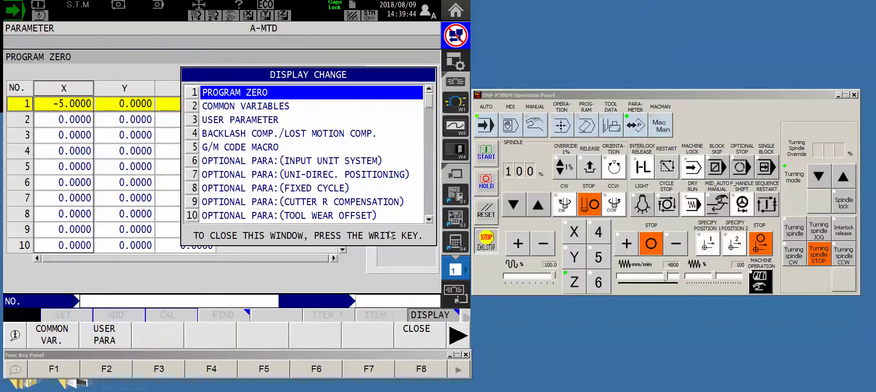
click(250, 151)
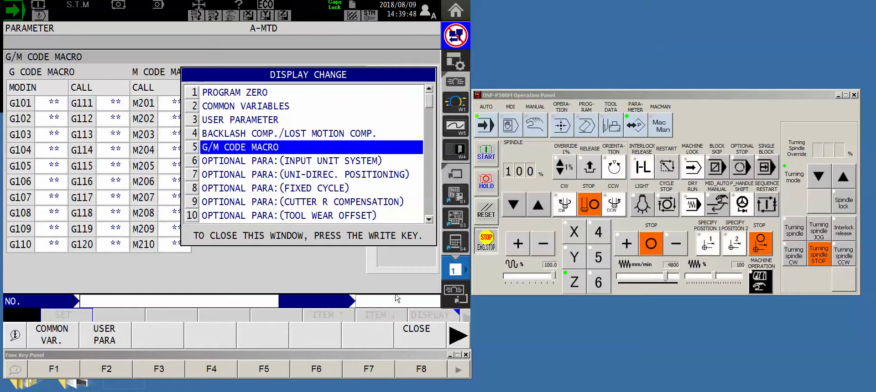
click(427, 348)
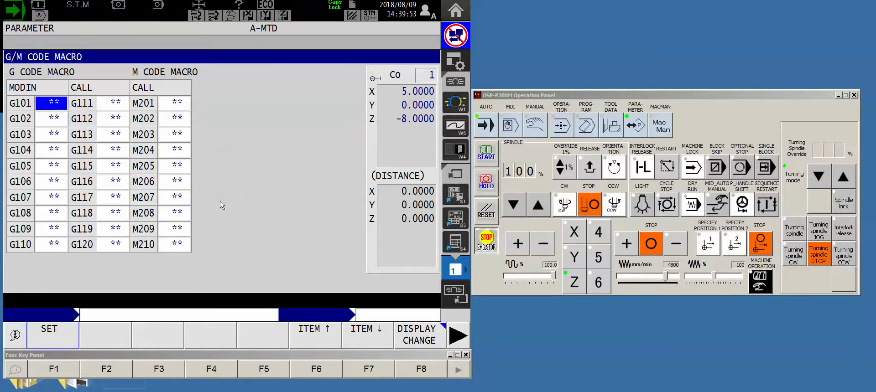
Assign macro OM201 to the M201 CALL entry, then return to program mode
click(177, 106)
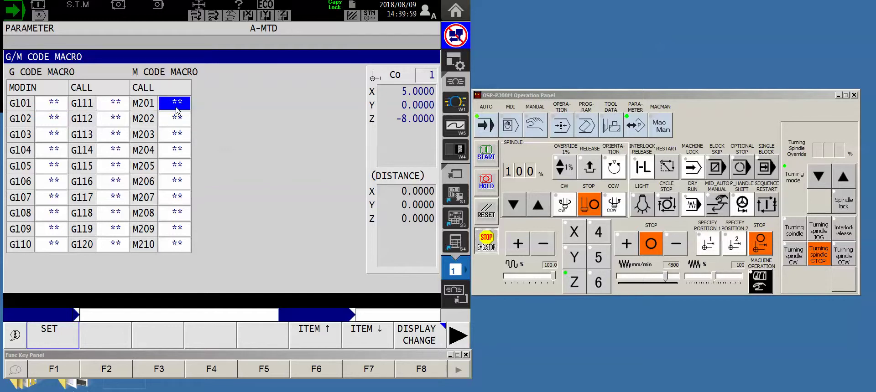
click(39, 342)
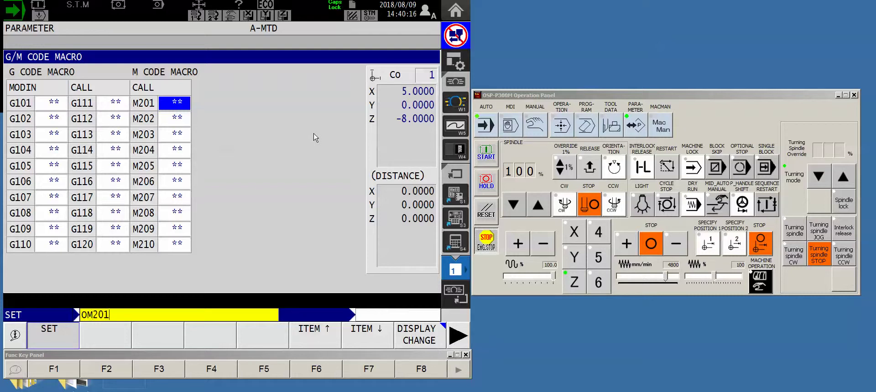
key(Return)
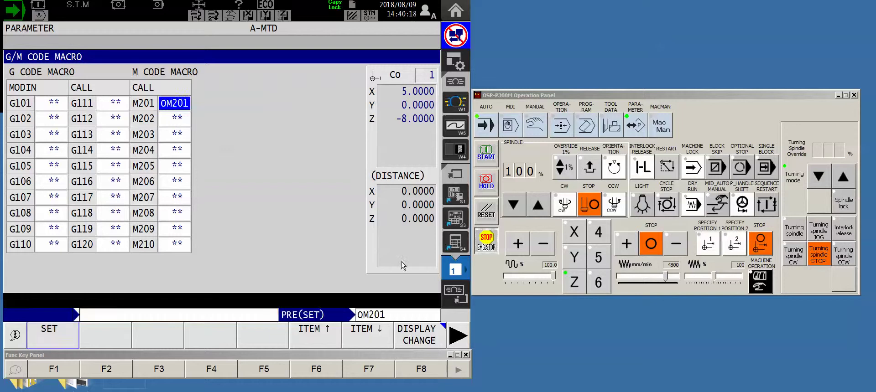
click(586, 127)
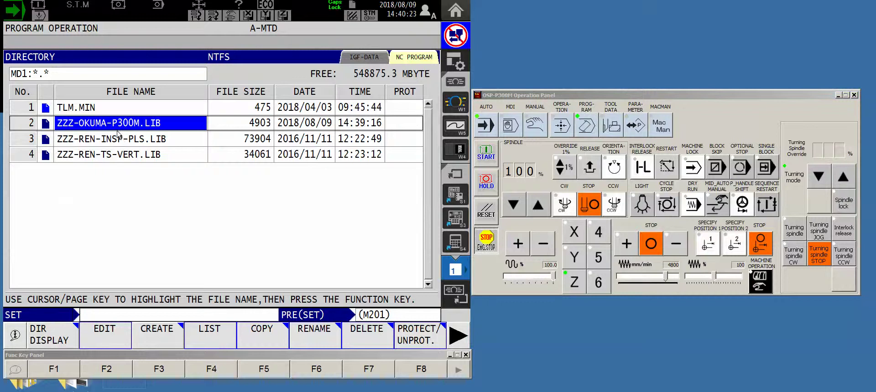
Scroll through the ZZZ-OKUMA-P300M.LIB code unchanged and close back to the MD1 directory
click(112, 338)
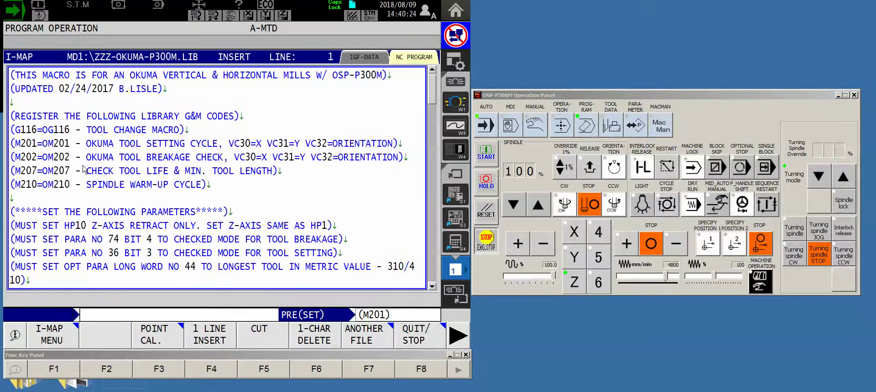
drag(432, 91, 437, 146)
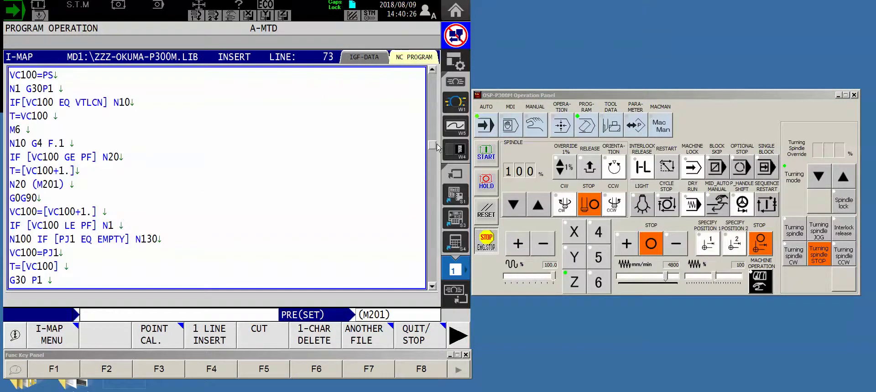
click(430, 271)
click(430, 271)
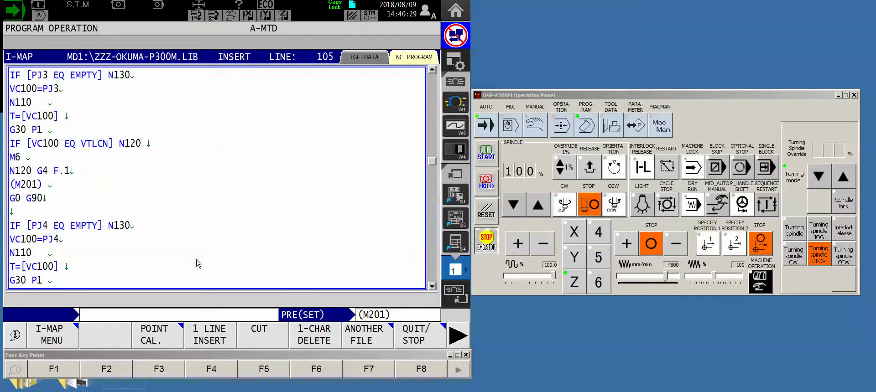
click(432, 286)
click(433, 287)
click(432, 287)
click(432, 287)
click(432, 286)
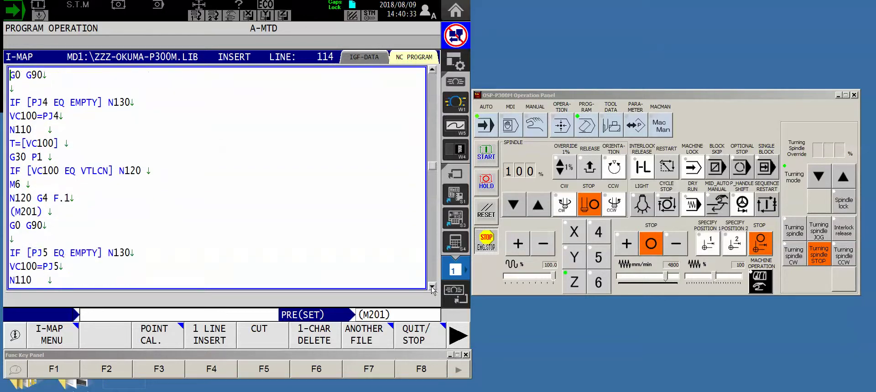
click(424, 348)
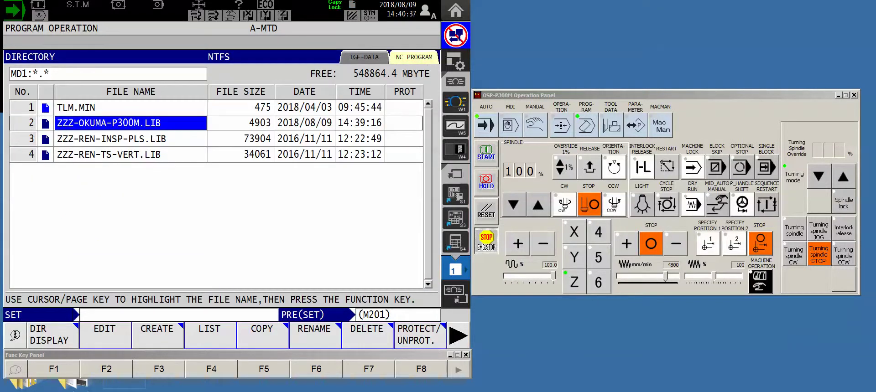